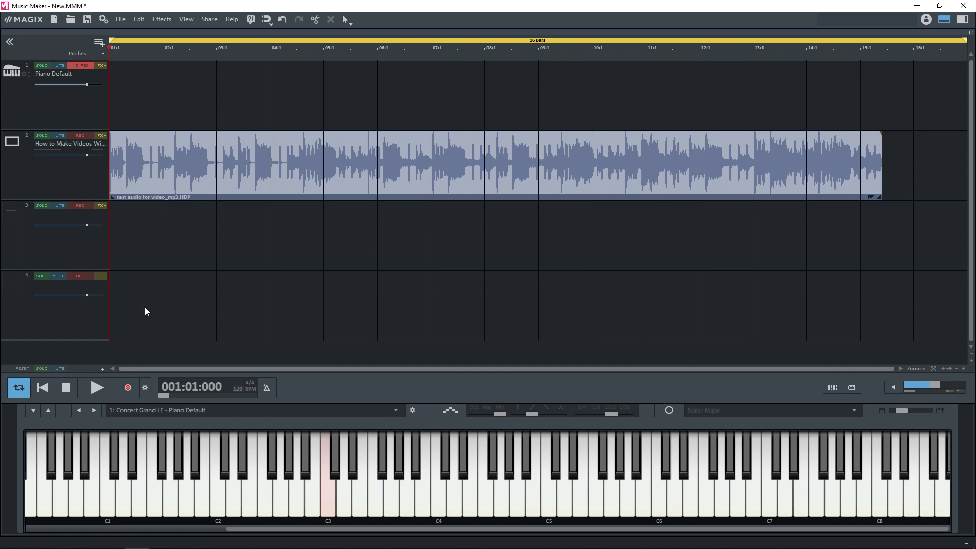
# Drop 'test image 1' from File Explorer onto track 1 and stretch it to the audio's end
pyautogui.click(87, 540)
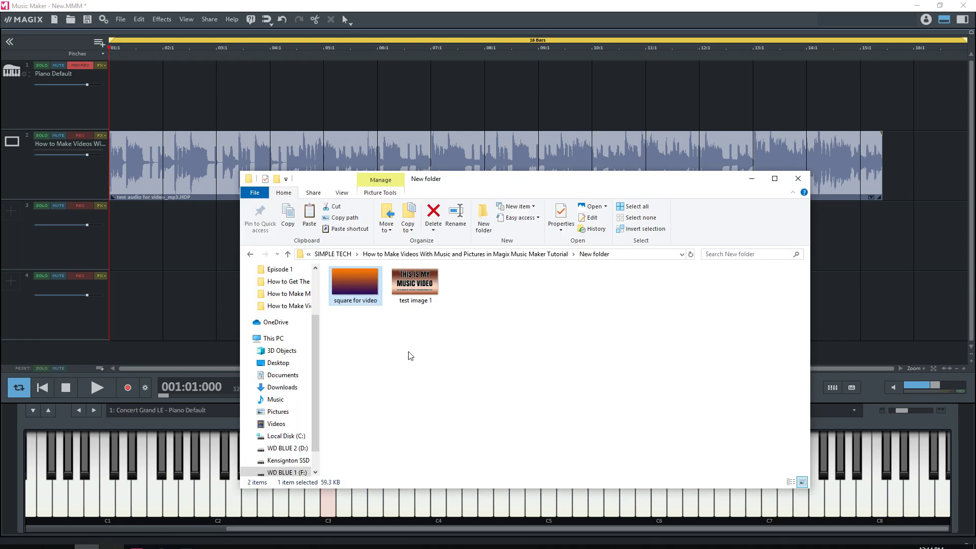
pyautogui.moveTo(418, 297); pyautogui.dragTo(175, 119)
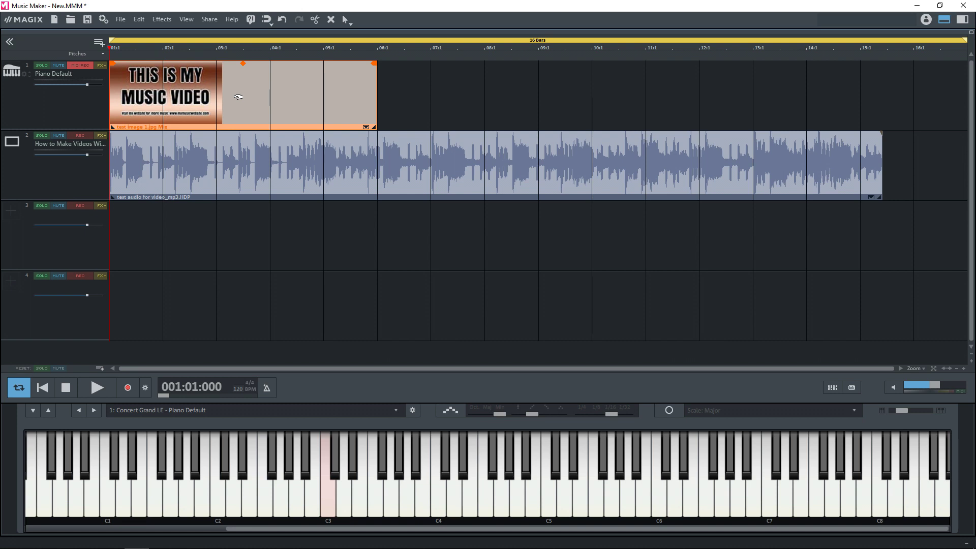
pyautogui.press('Delete')
pyautogui.hotkey('alt', 'Tab')
pyautogui.moveTo(415, 284); pyautogui.dragTo(160, 113)
pyautogui.click(175, 119)
pyautogui.moveTo(375, 103); pyautogui.dragTo(881, 138)
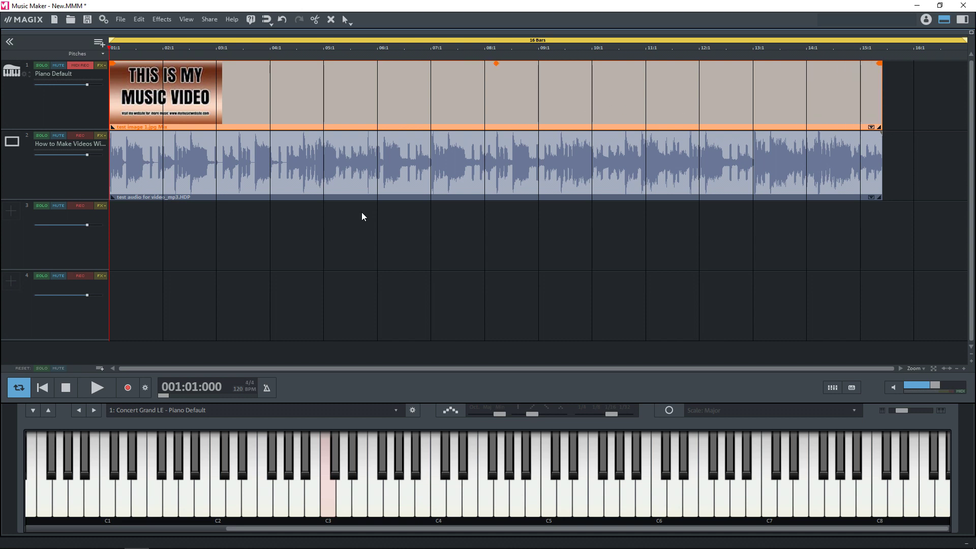
# Start an AVI video export and choose 1920x1080 as the export resolution
pyautogui.click(121, 19)
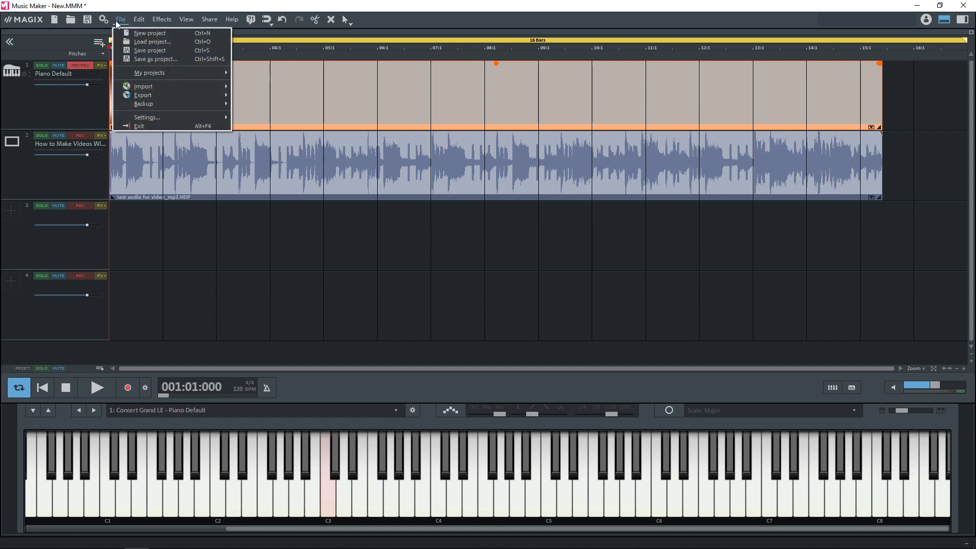
pyautogui.moveTo(166, 97)
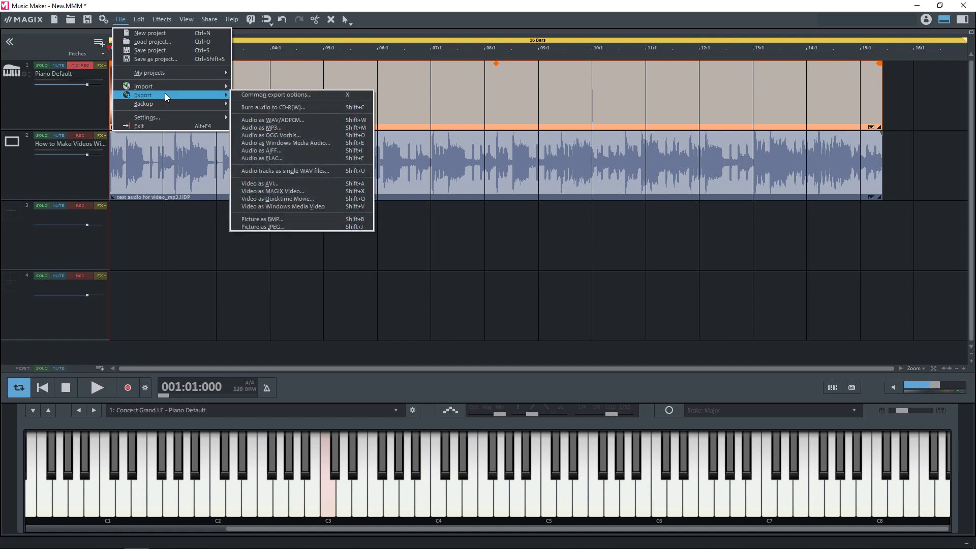
pyautogui.click(284, 184)
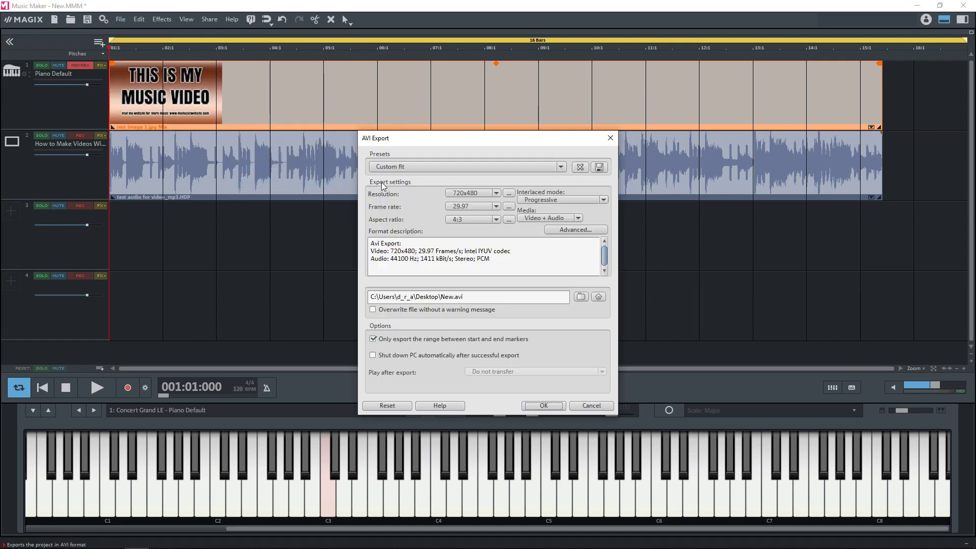
pyautogui.click(479, 192)
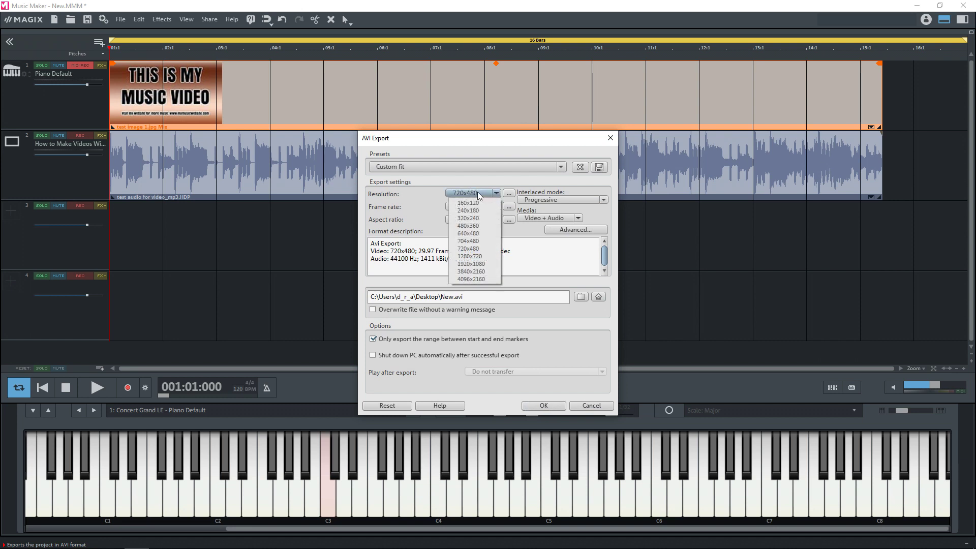
pyautogui.click(472, 263)
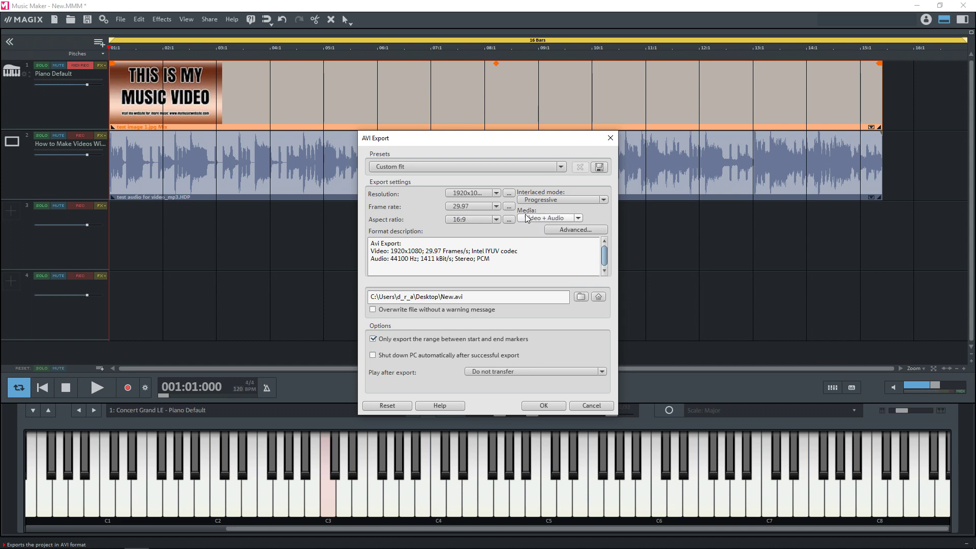
# Save the AVI as 'New video 1' in the New folder and start rendering
pyautogui.click(580, 299)
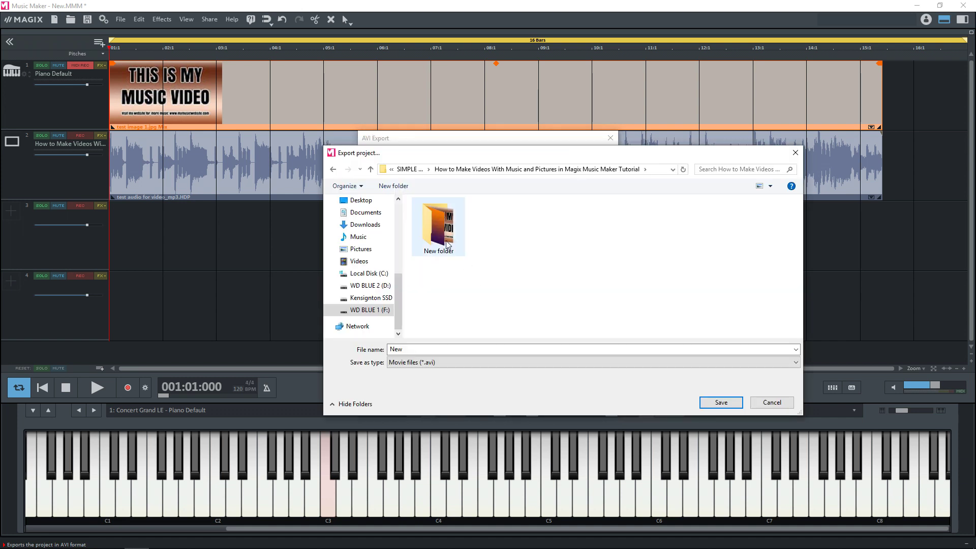
pyautogui.doubleClick(447, 242)
pyautogui.click(416, 348)
pyautogui.write('New video 1')
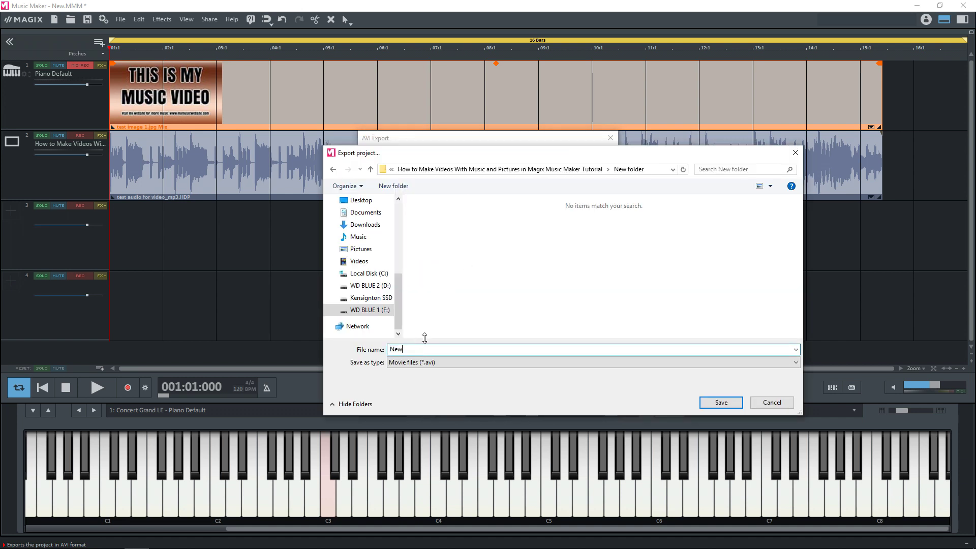
pyautogui.click(721, 402)
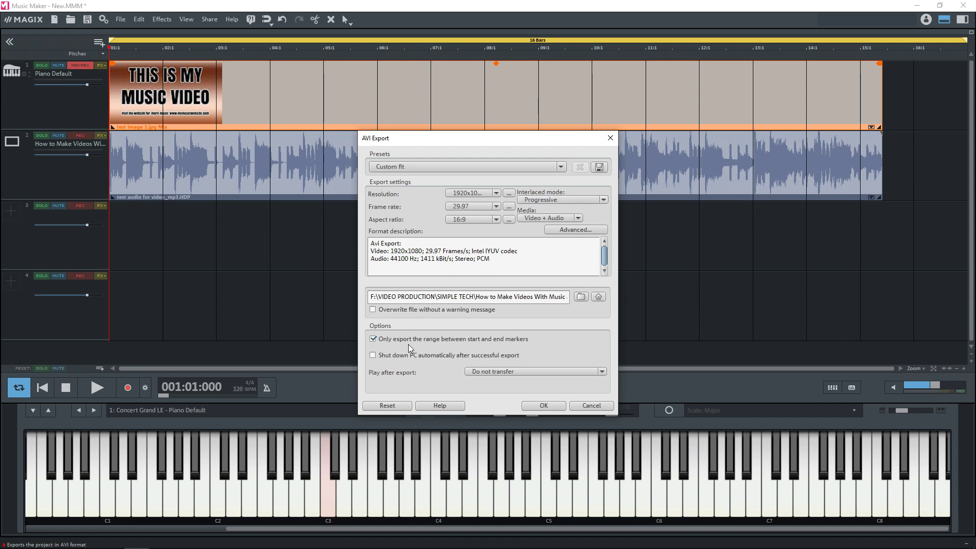
pyautogui.click(538, 406)
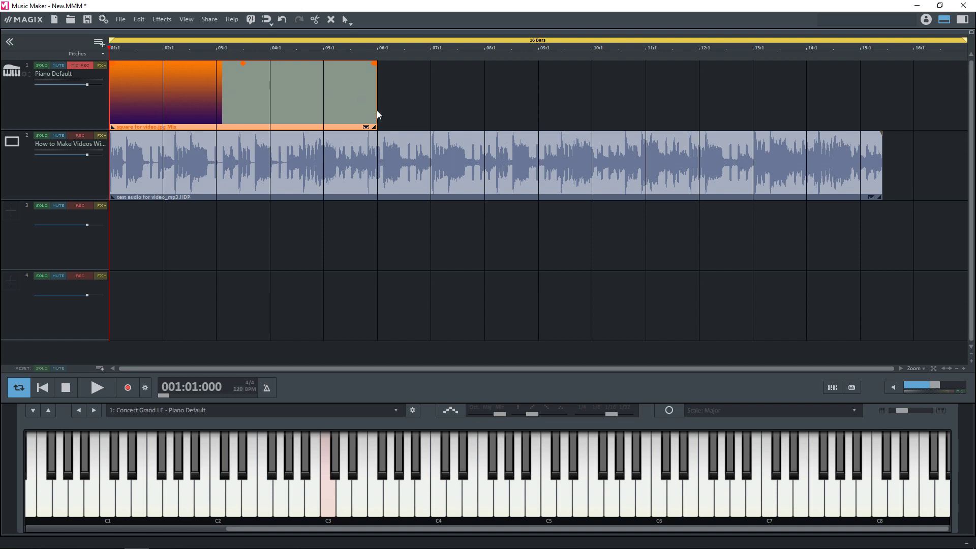
# Stretch the 'square for video' clip's right edge to the end of the audio clip
pyautogui.moveTo(377, 111); pyautogui.dragTo(880, 135)
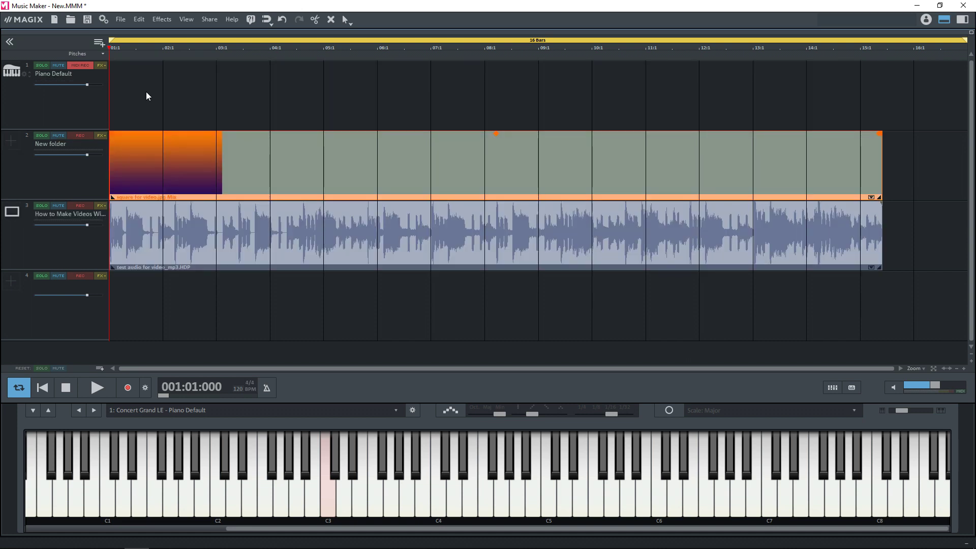
pyautogui.rightClick(154, 97)
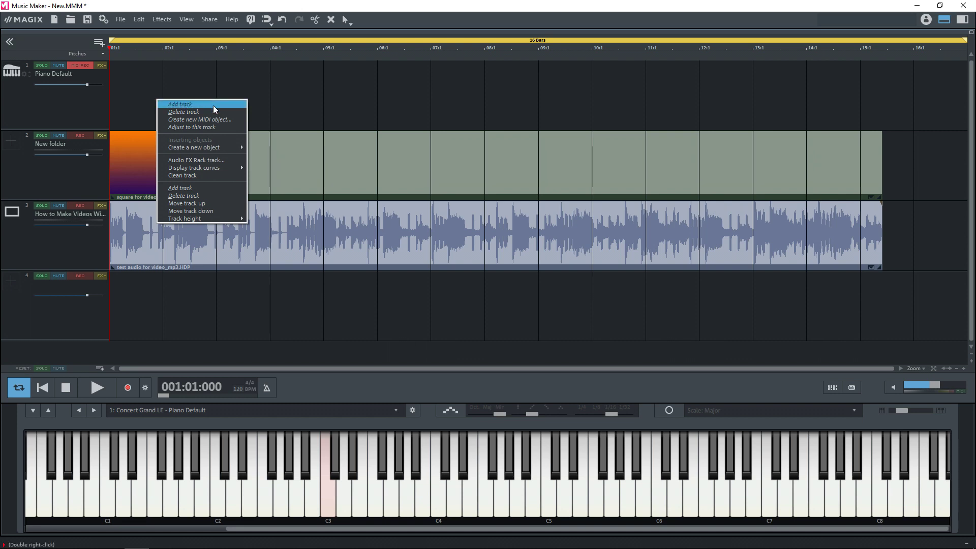
# Create a title clip on track 1 reading MY BAND NAME, MY SONG NAME, GET IT AT, MY WEBSITE
pyautogui.moveTo(233, 146)
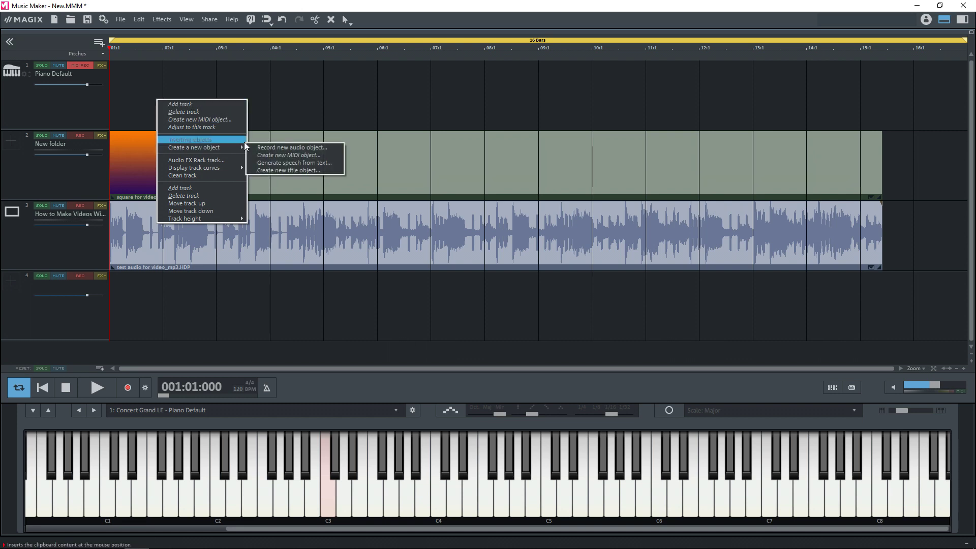
pyautogui.click(286, 170)
pyautogui.moveTo(387, 153); pyautogui.dragTo(340, 98)
pyautogui.doubleClick(450, 136)
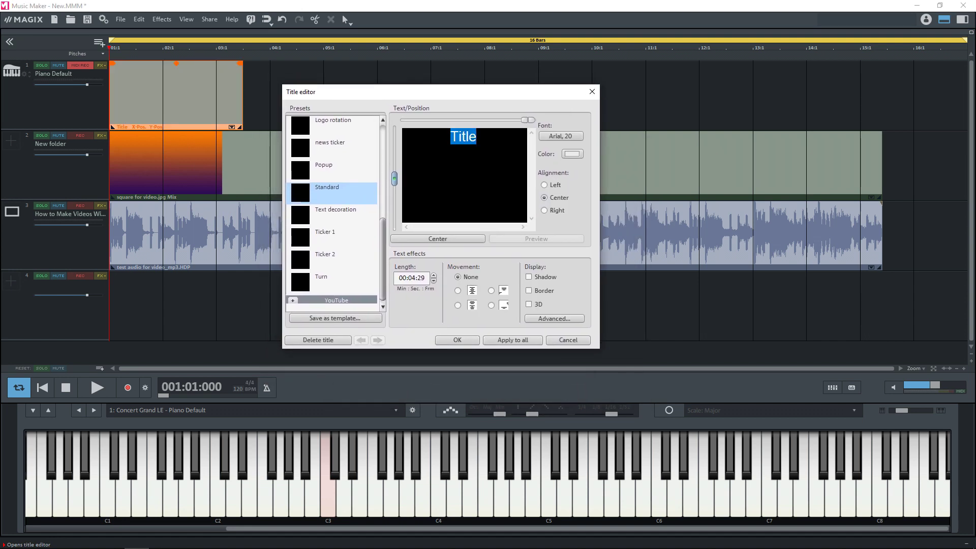
pyautogui.write('MY BAND NAME MY SONG NAME GET IT AT MY WEBSITE')
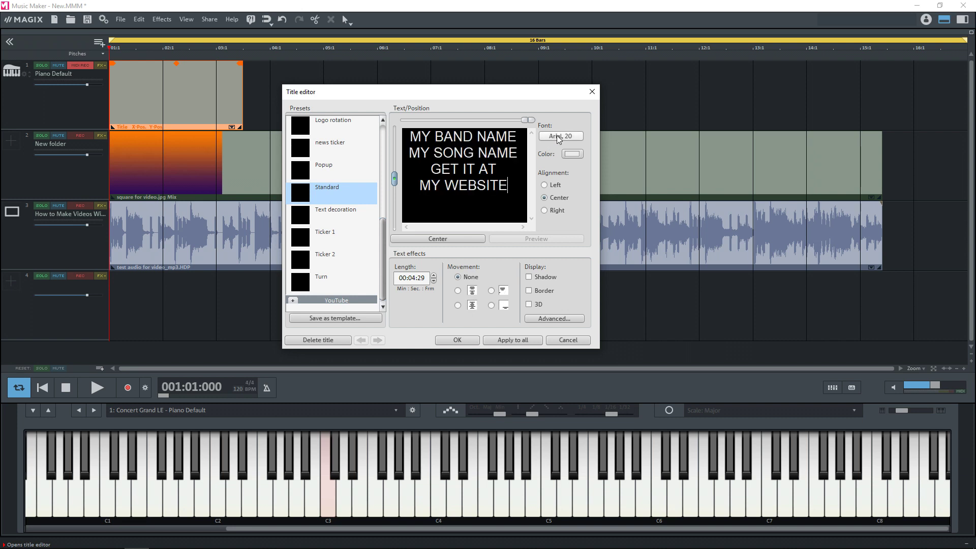
# Keep the title font at Arial 20, center the text, and apply it
pyautogui.click(557, 135)
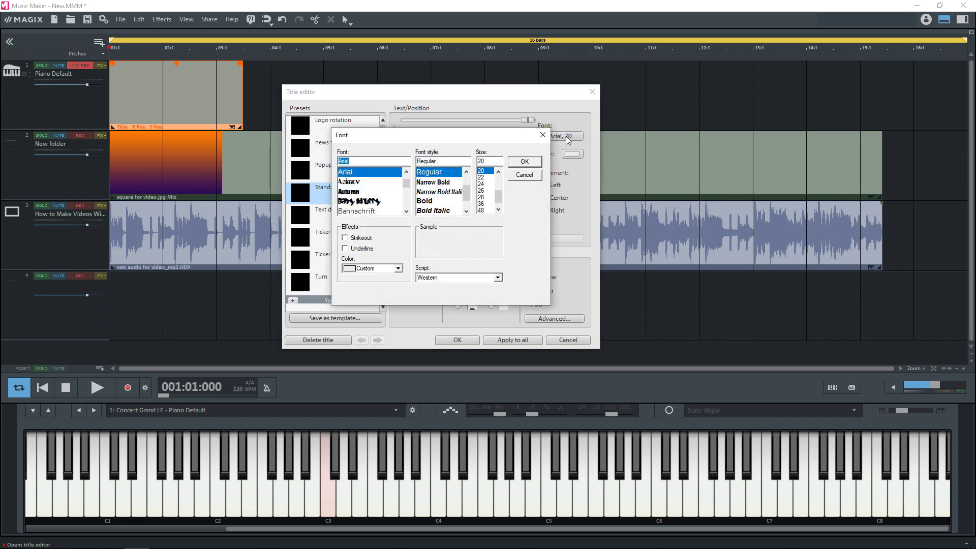
pyautogui.scroll(5, 376, 187)
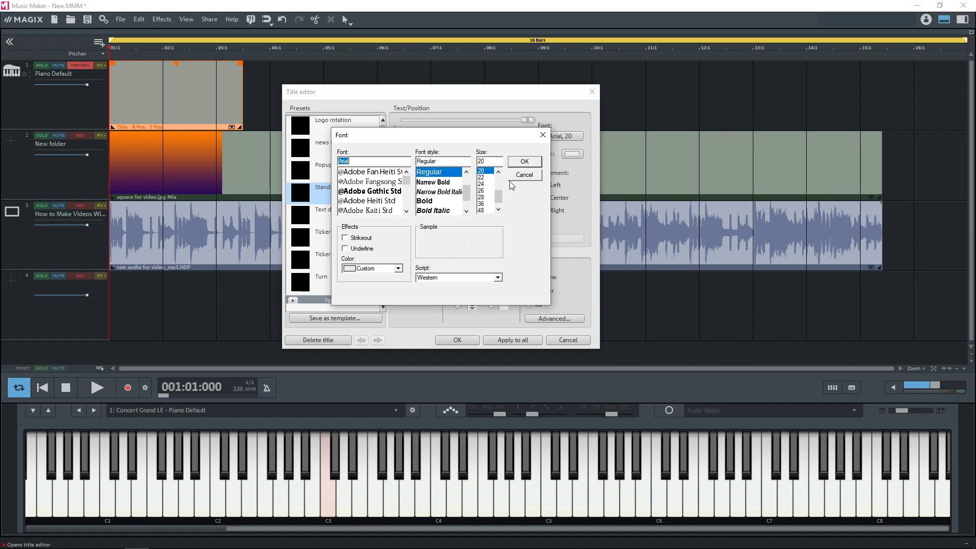
pyautogui.click(524, 161)
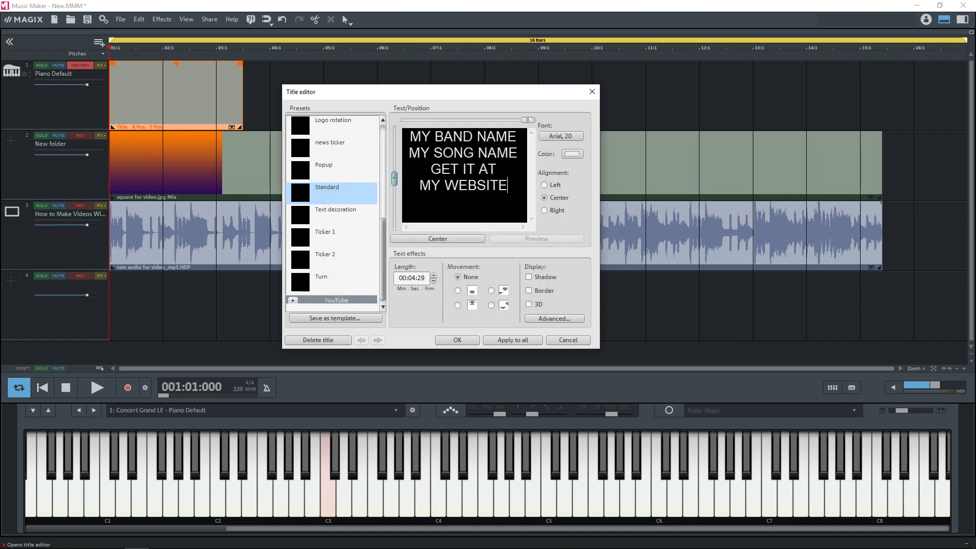
pyautogui.click(418, 119)
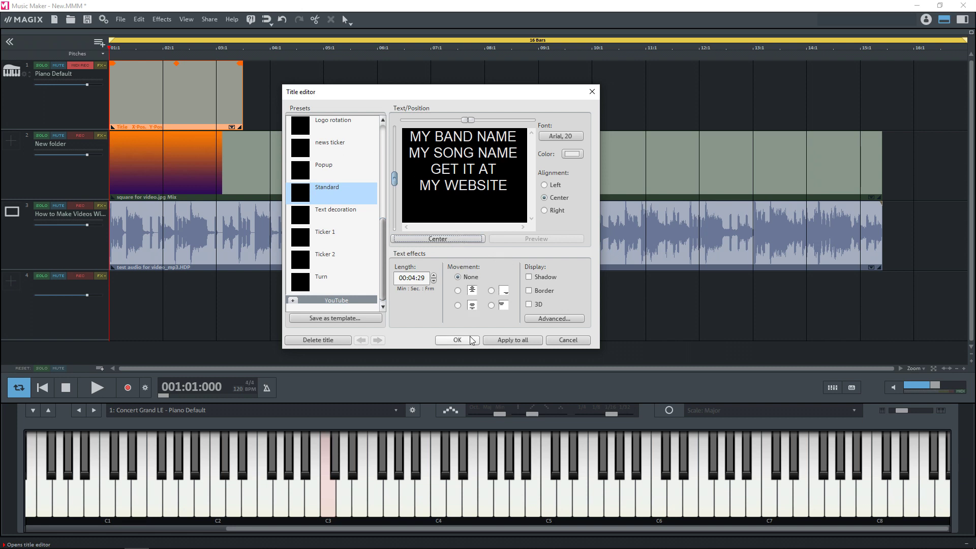
pyautogui.click(450, 342)
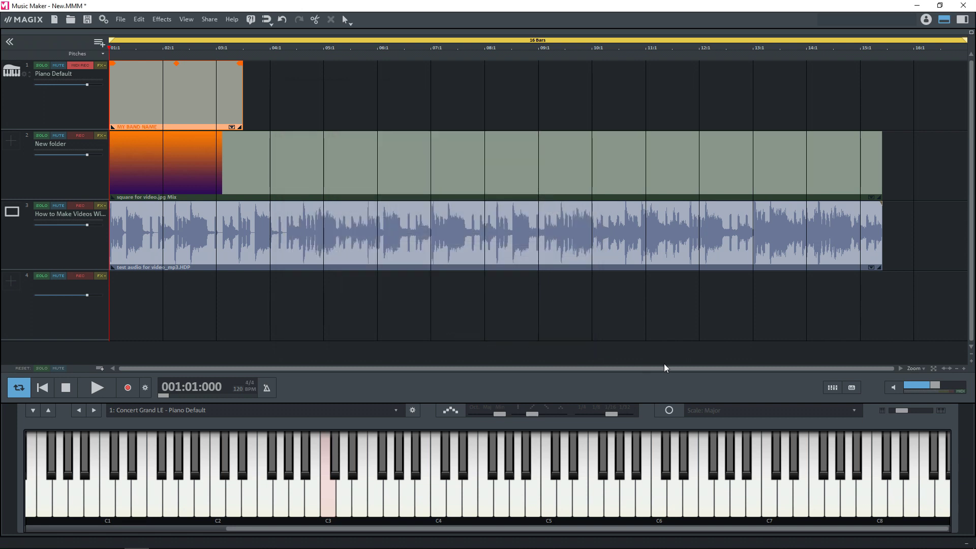
# Open the video preview and move it higher on screen
pyautogui.click(851, 388)
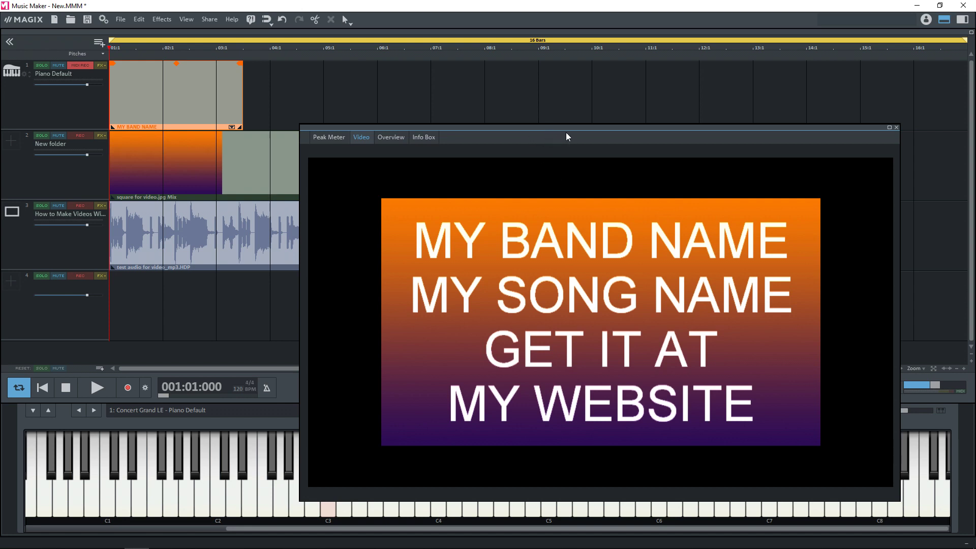
pyautogui.moveTo(566, 133); pyautogui.dragTo(565, 75)
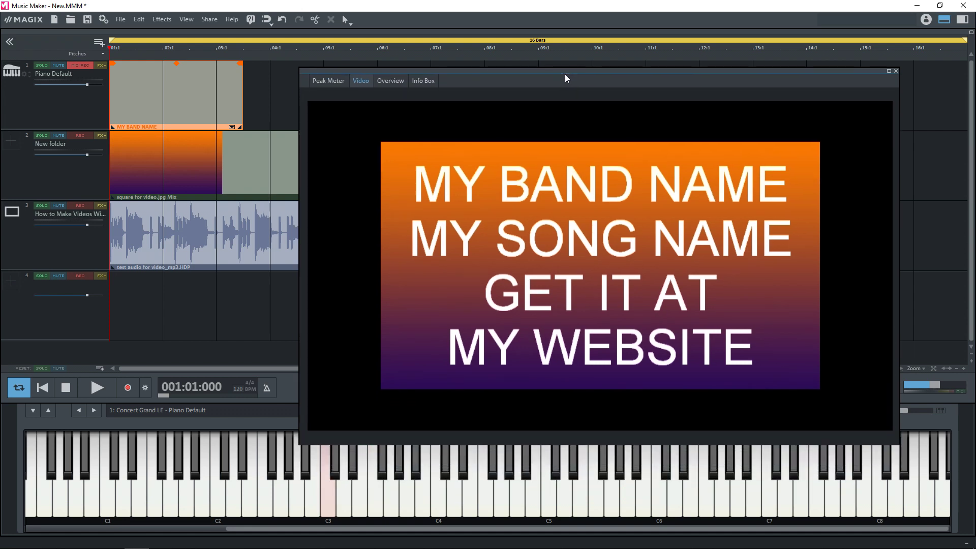
pyautogui.rightClick(493, 132)
pyautogui.click(612, 133)
# Set the video monitor to 640 x 480, shift it right, and reopen the MY BAND NAME title
pyautogui.rightClick(610, 138)
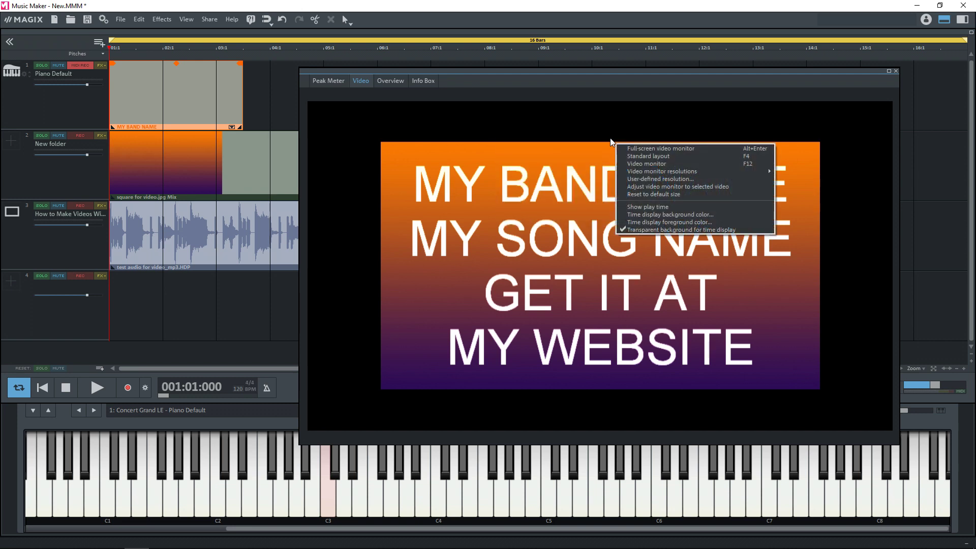
pyautogui.moveTo(643, 171)
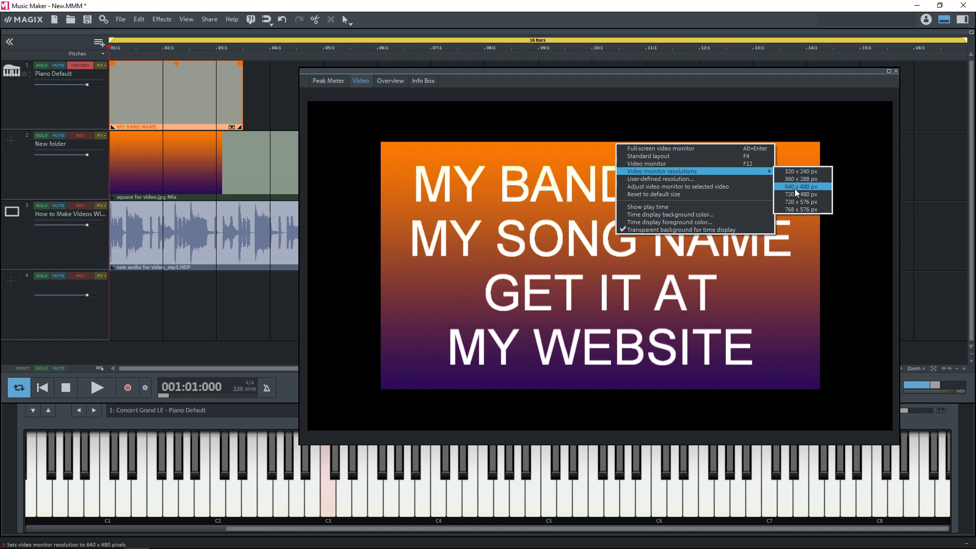
pyautogui.click(475, 115)
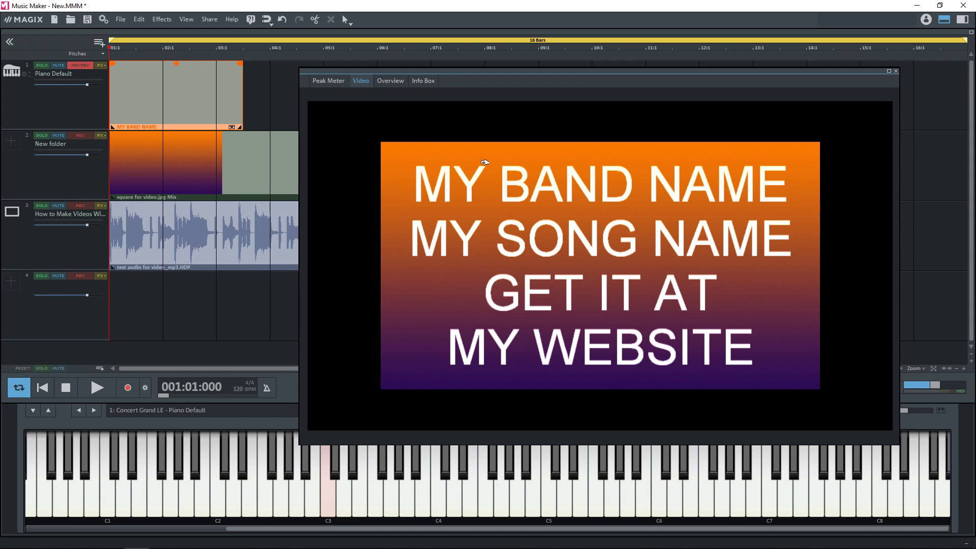
pyautogui.moveTo(735, 71); pyautogui.dragTo(833, 79)
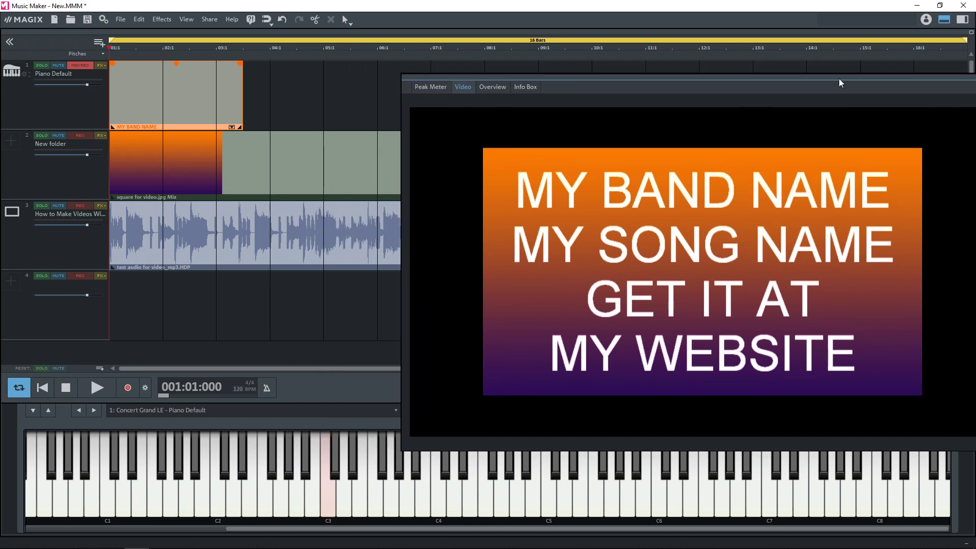
pyautogui.doubleClick(145, 111)
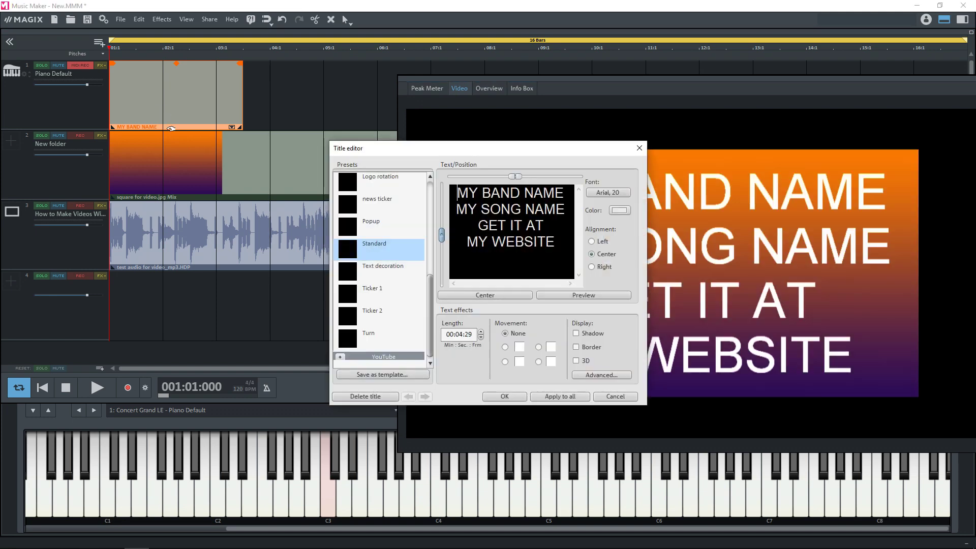
# Move the Title editor aside, try left alignment and a lower position, then restore centred original height
pyautogui.moveTo(477, 151); pyautogui.dragTo(269, 102)
pyautogui.click(382, 192)
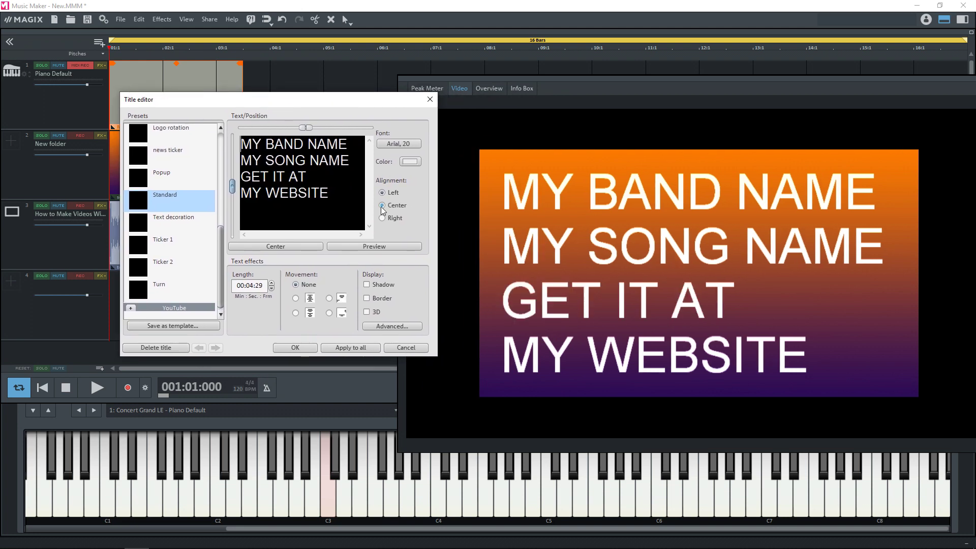
pyautogui.click(382, 204)
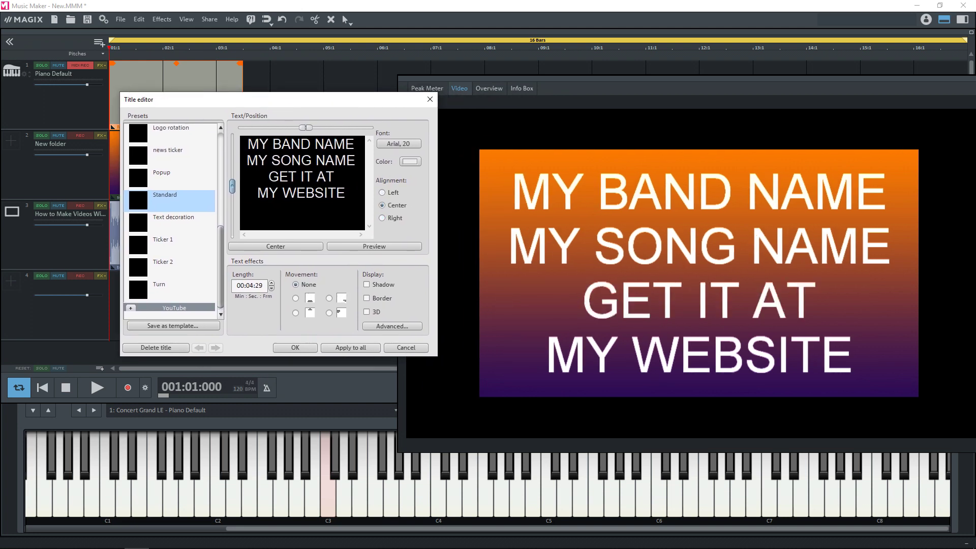
pyautogui.moveTo(233, 186)
pyautogui.mouseDown()
pyautogui.moveTo(231, 234)
pyautogui.moveTo(230, 186)
pyautogui.mouseUp()
pyautogui.click(275, 246)
# Try the Font example style with font size 12, then the Ghost style on the title
pyautogui.scroll(3, 183, 176)
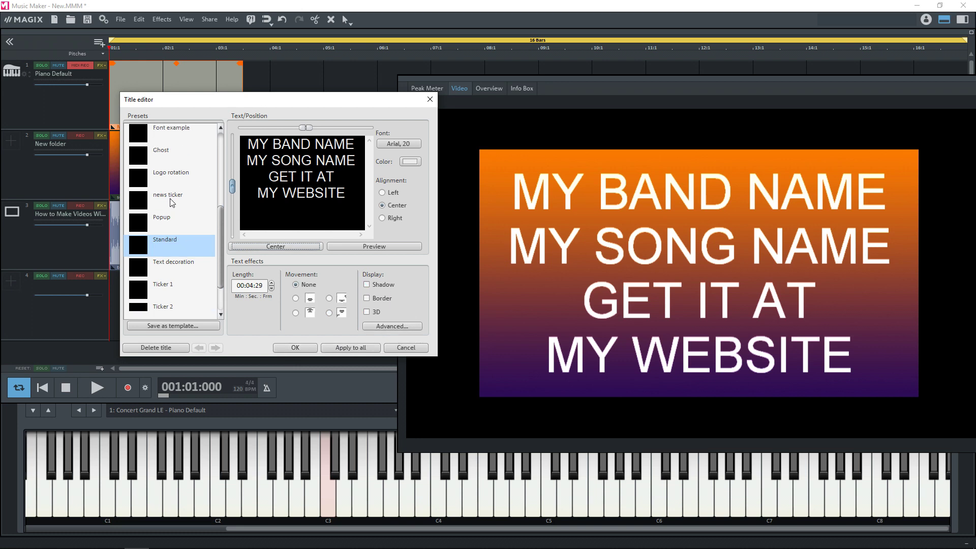
pyautogui.click(161, 152)
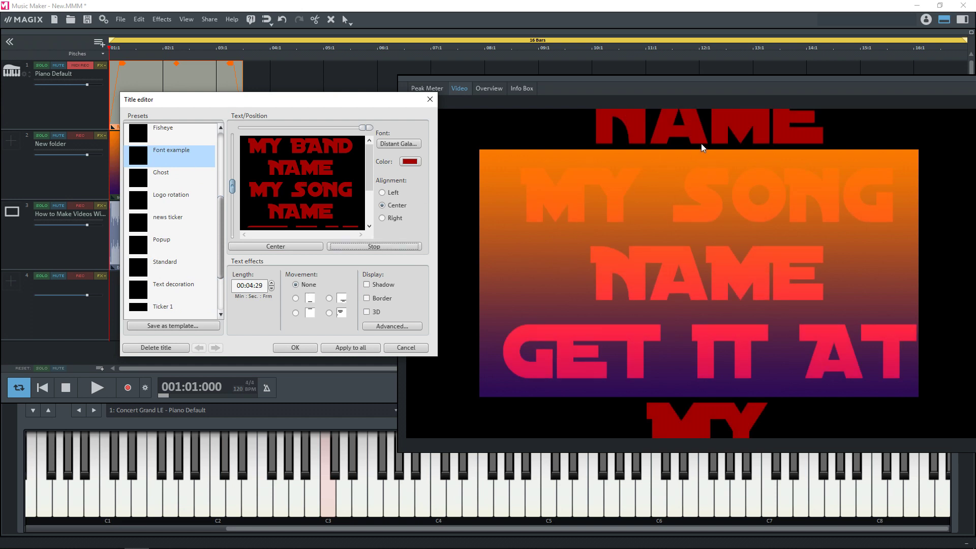
pyautogui.click(399, 144)
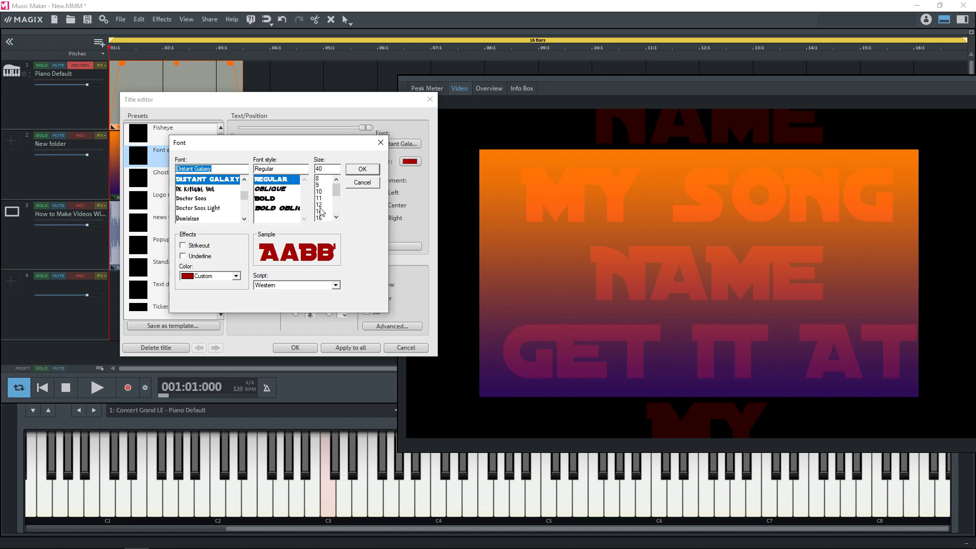
pyautogui.click(319, 204)
pyautogui.click(362, 168)
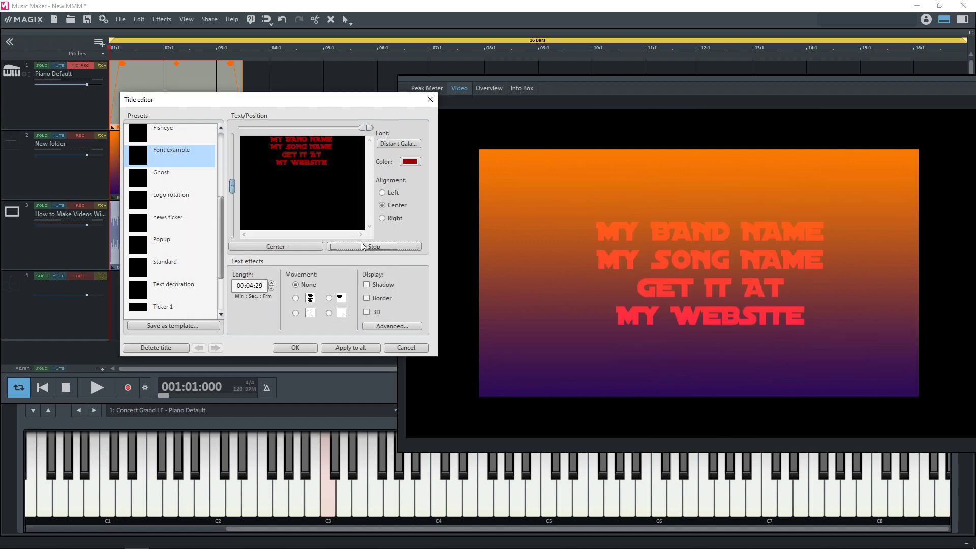
pyautogui.click(159, 178)
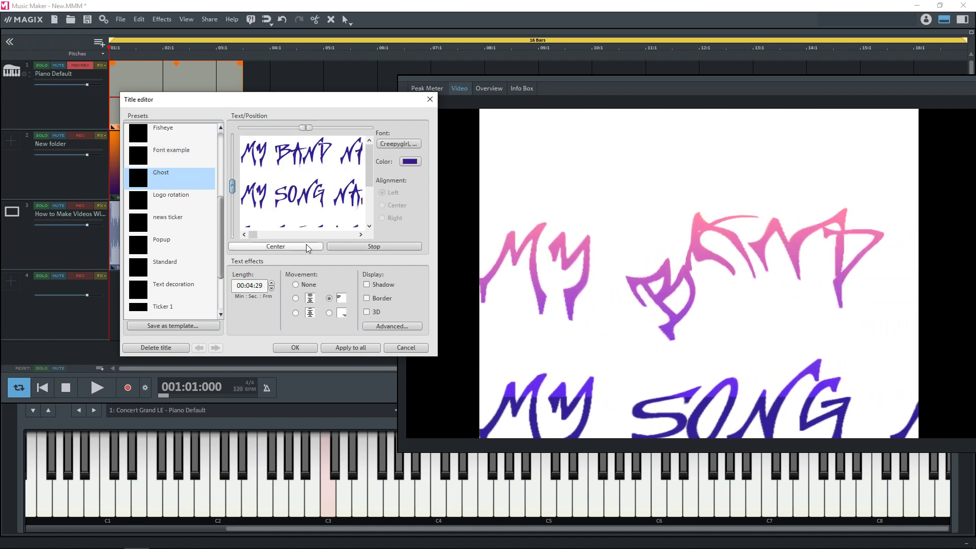
# Apply the YouTube HipHop 1 style, reposition the title lower left, and confirm it
pyautogui.scroll(3, 190, 249)
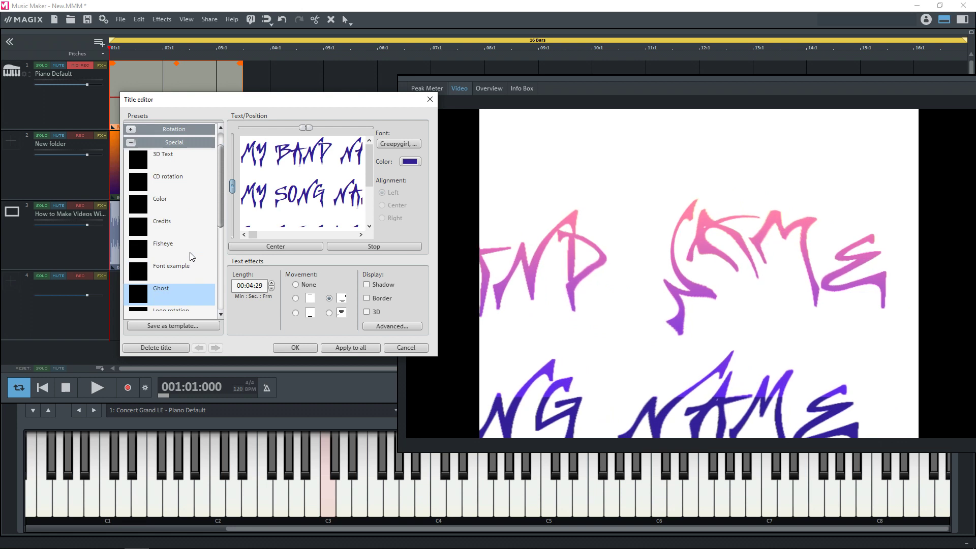
pyautogui.scroll(-5, 190, 251)
pyautogui.click(149, 214)
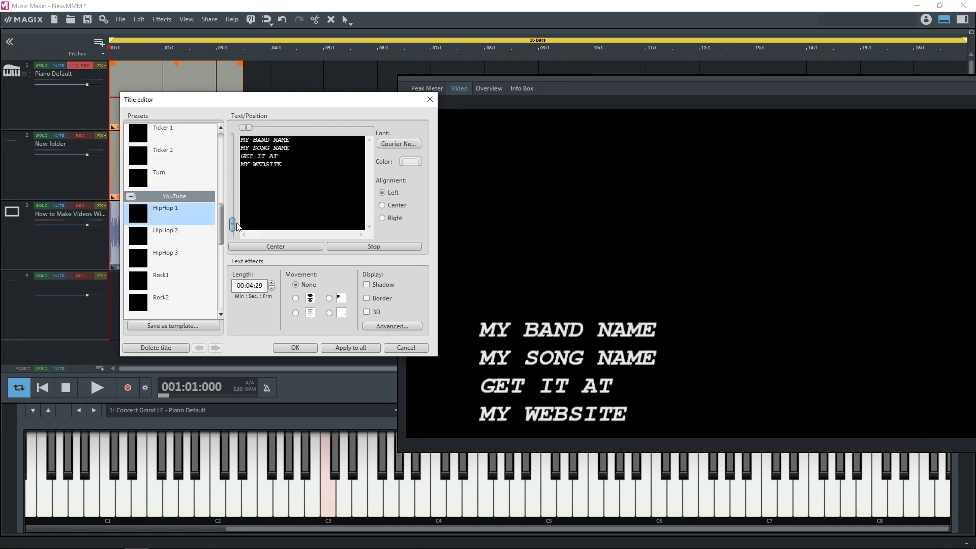
pyautogui.moveTo(230, 225); pyautogui.dragTo(232, 194)
pyautogui.moveTo(254, 129); pyautogui.dragTo(249, 162)
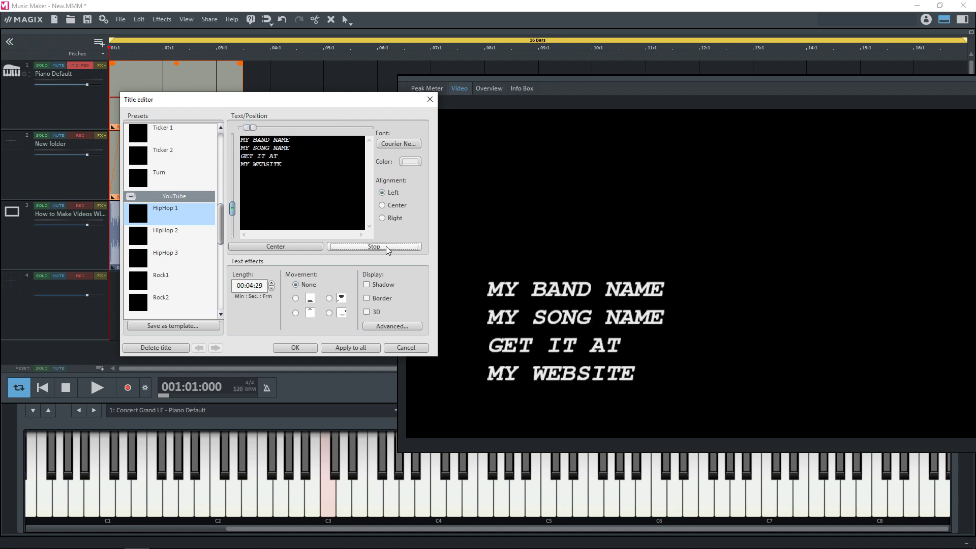
pyautogui.click(385, 246)
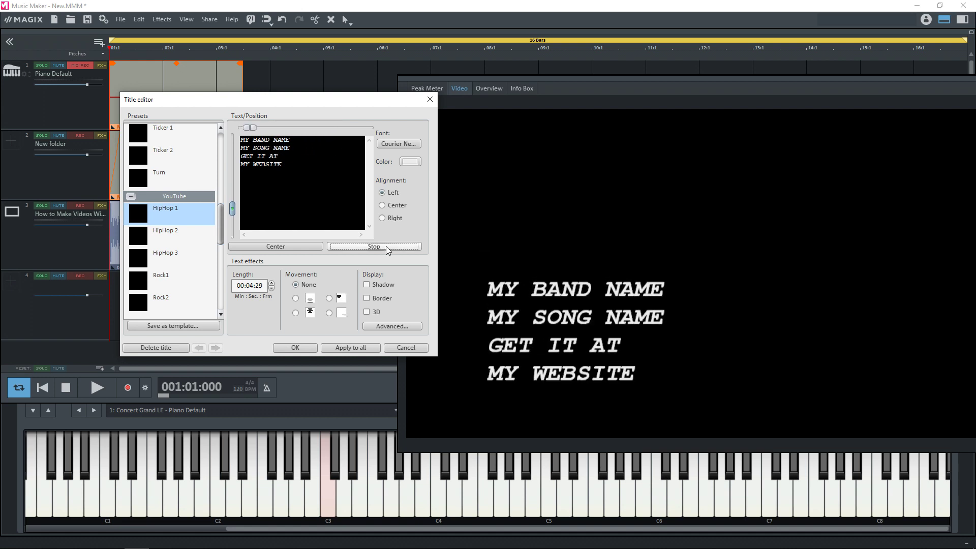
pyautogui.click(304, 347)
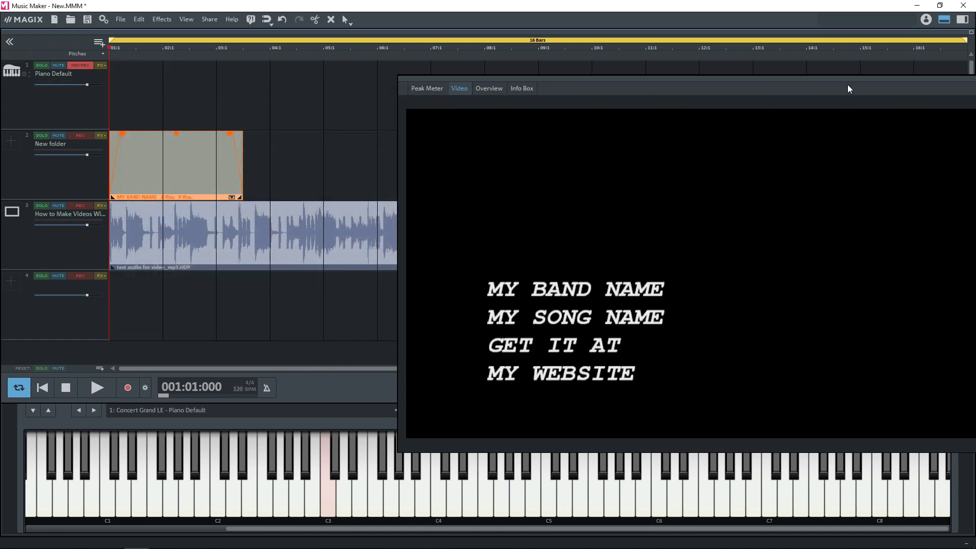
# Close the video preview, stretch the title clip to the song's end, and add a new title
pyautogui.moveTo(846, 84); pyautogui.dragTo(655, 87)
pyautogui.click(803, 81)
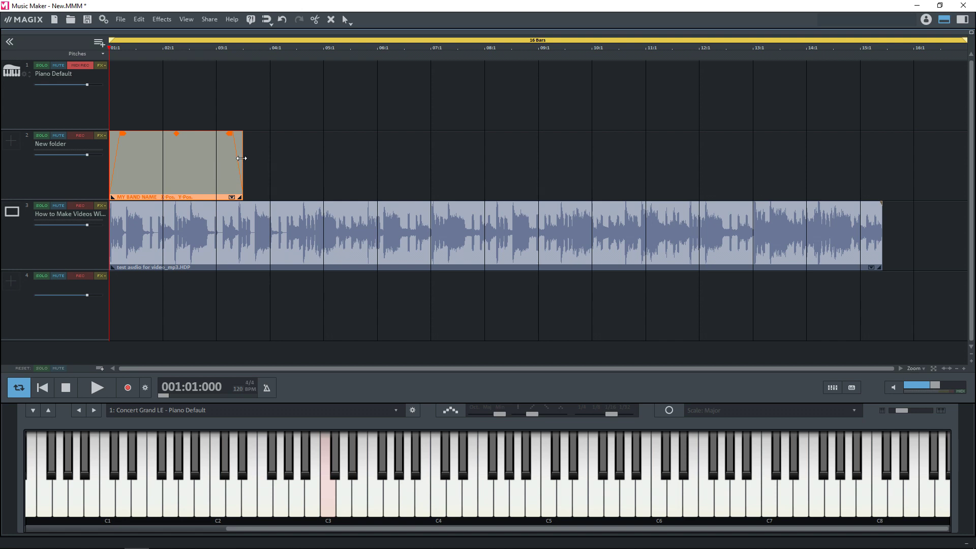
pyautogui.moveTo(241, 159); pyautogui.dragTo(866, 177)
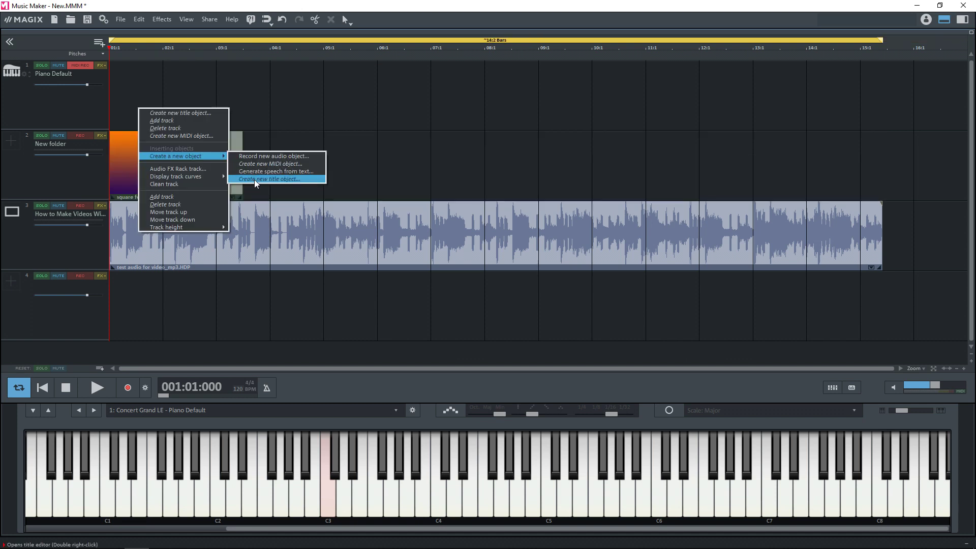
pyautogui.click(254, 179)
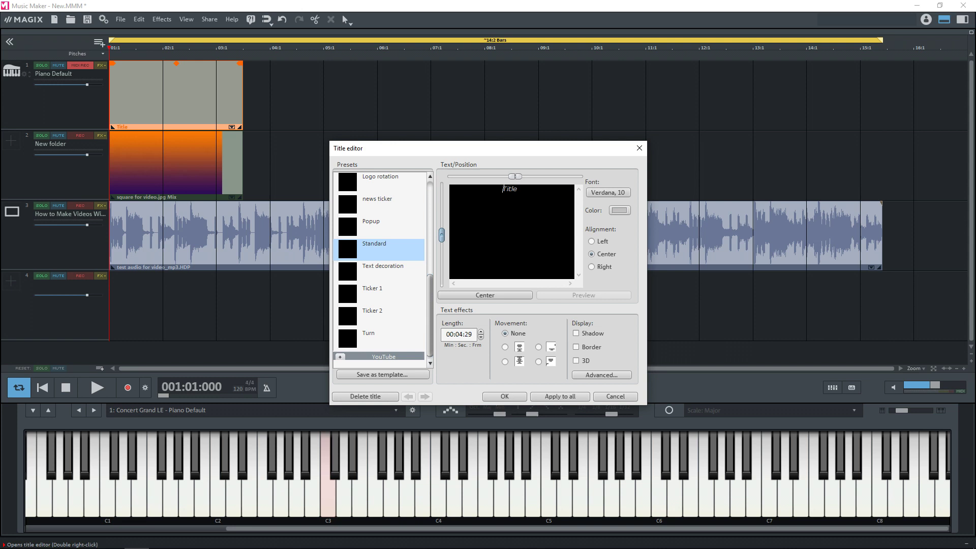
# Select the new title's placeholder text to replace it with the lyric lines
pyautogui.hotkey('ctrl', 'a')
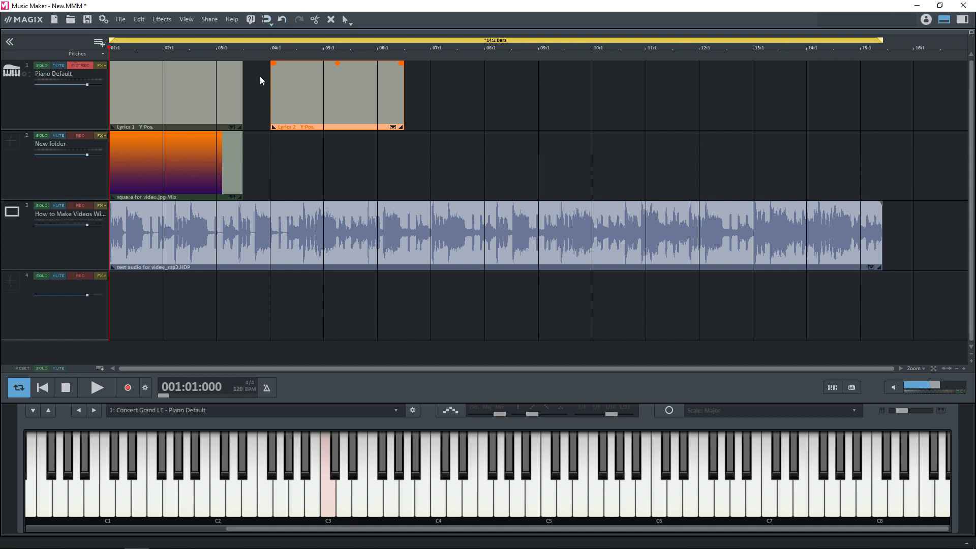
pyautogui.click(123, 21)
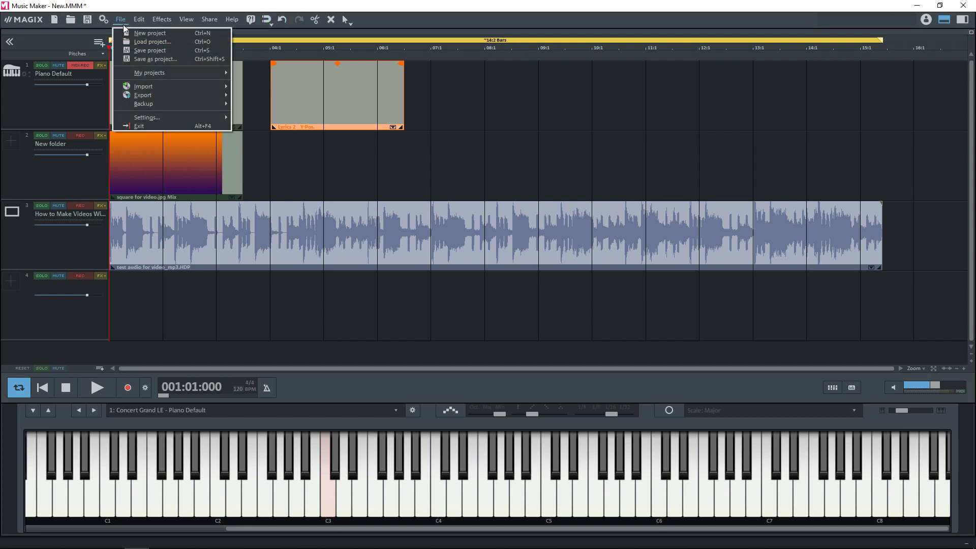
# Export the project to New.avi as 1920x1080, 29.97 fps, 16:9 AVI video with audio
pyautogui.moveTo(179, 95)
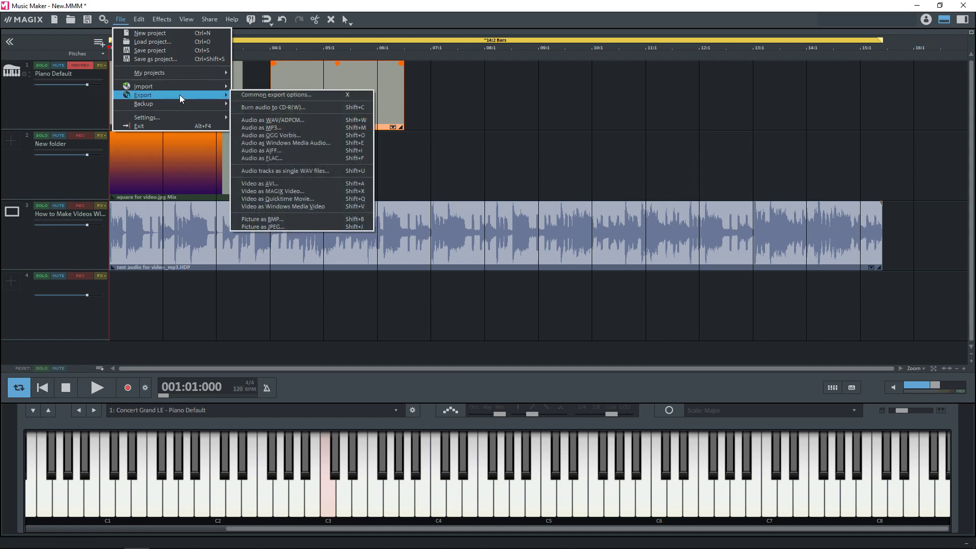
pyautogui.click(277, 183)
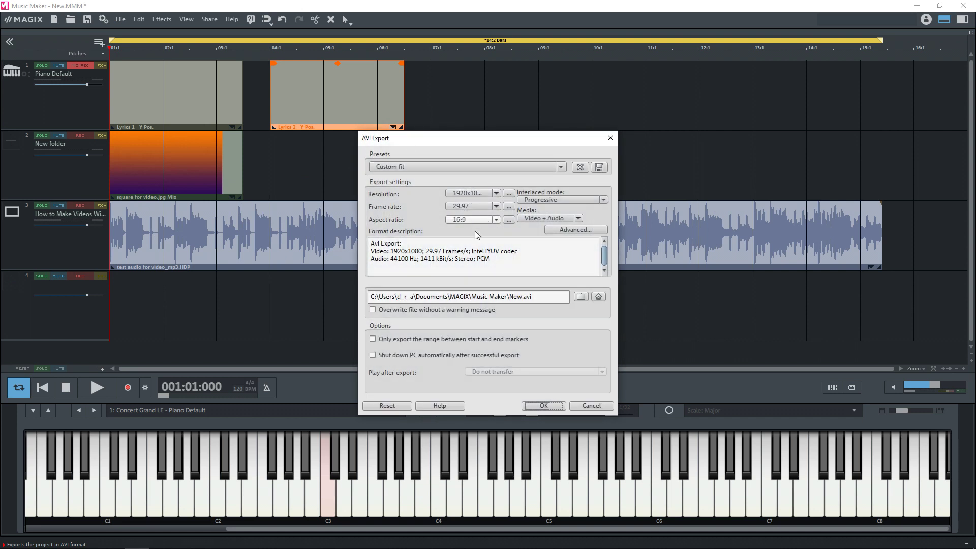
pyautogui.click(541, 406)
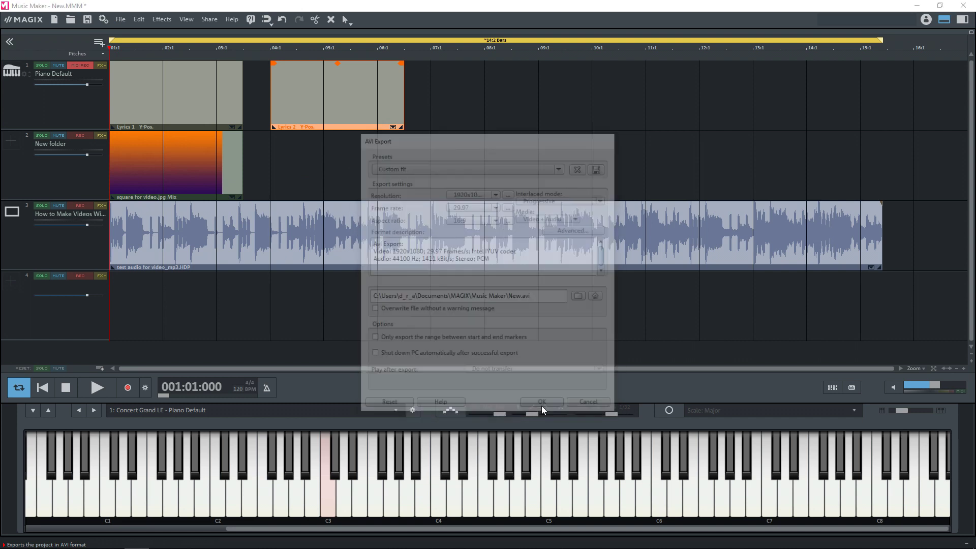